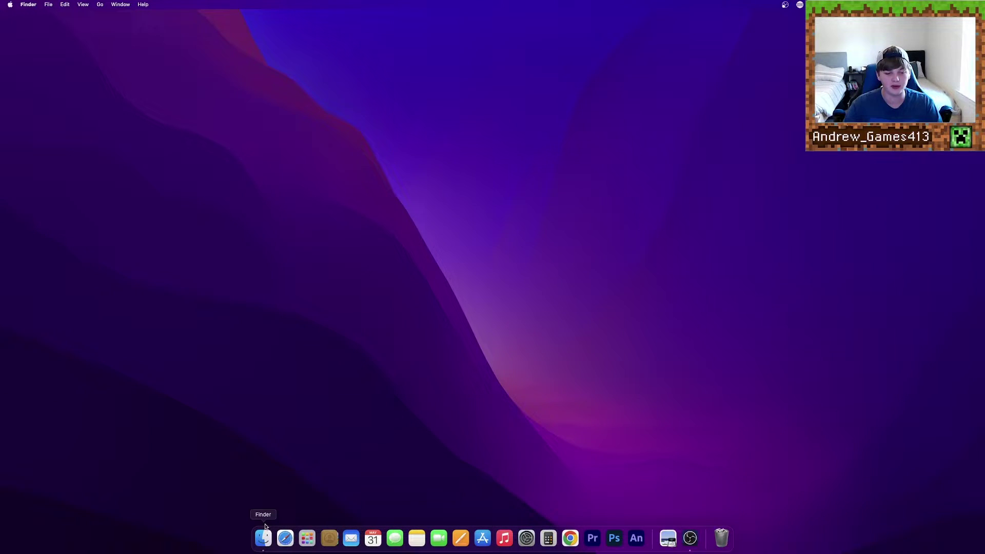
- Navigate Finder via the Go menu's hidden Library entry into the Application Support folder
{"action": "left_click", "coordinate": [264, 539]}
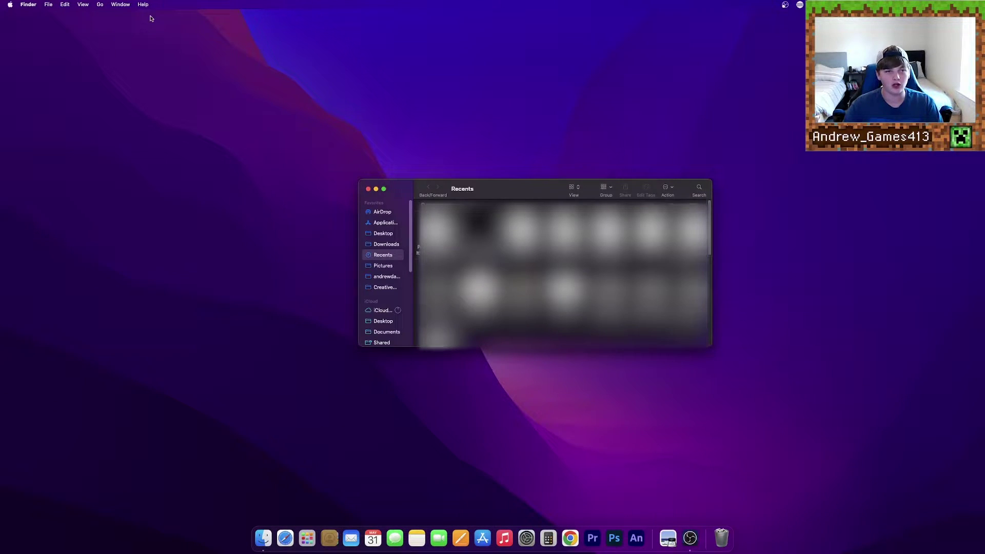
{"action": "left_click", "coordinate": [102, 4]}
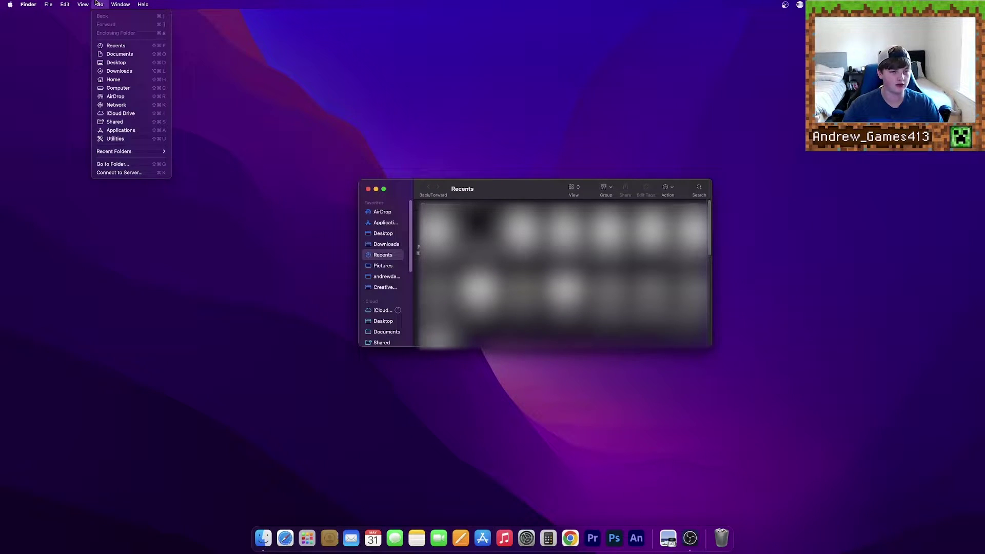
{"action": "key", "text": "alt"}
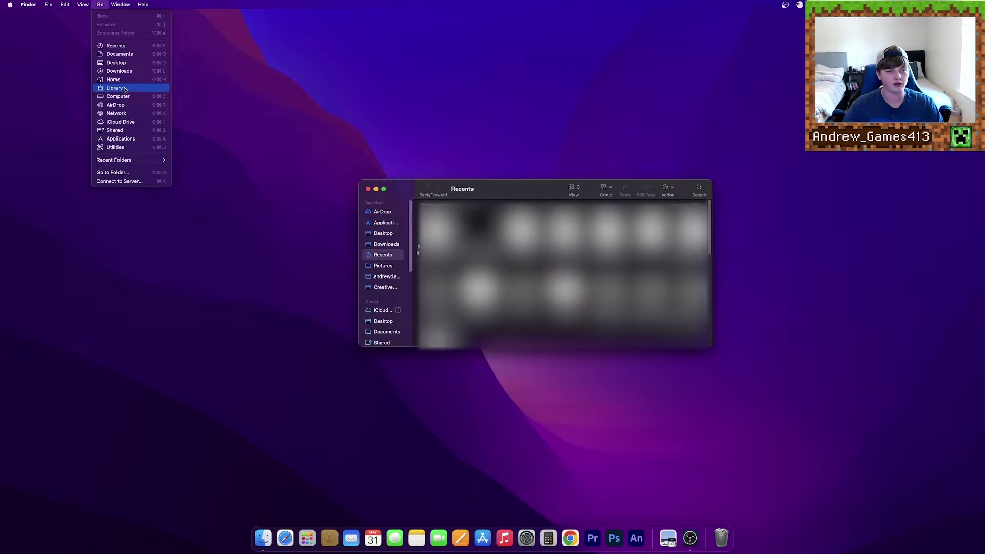
{"action": "left_click", "coordinate": [115, 88]}
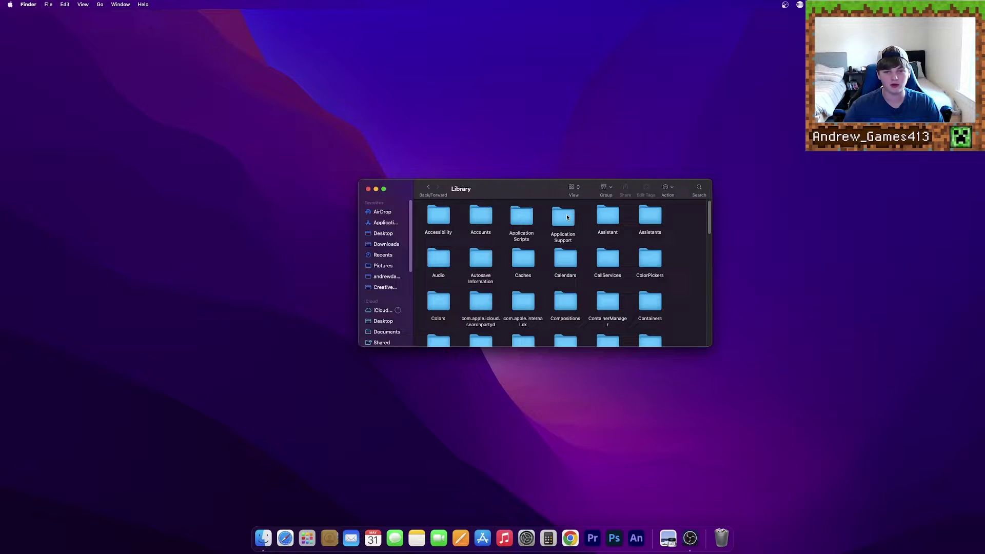
{"action": "double_click", "coordinate": [564, 219]}
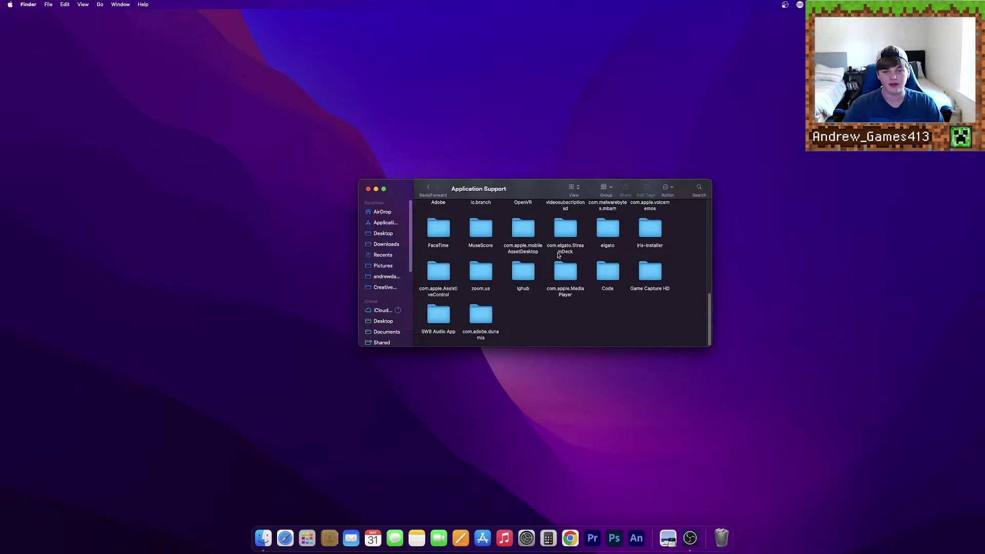
{"action": "scroll", "coordinate": [559, 256], "scroll_direction": "up", "scroll_amount": 2}
{"action": "scroll", "coordinate": [566, 258], "scroll_direction": "up", "scroll_amount": 2}
{"action": "scroll", "coordinate": [574, 260], "scroll_direction": "up", "scroll_amount": 2}
{"action": "scroll", "coordinate": [580, 263], "scroll_direction": "up", "scroll_amount": 2}
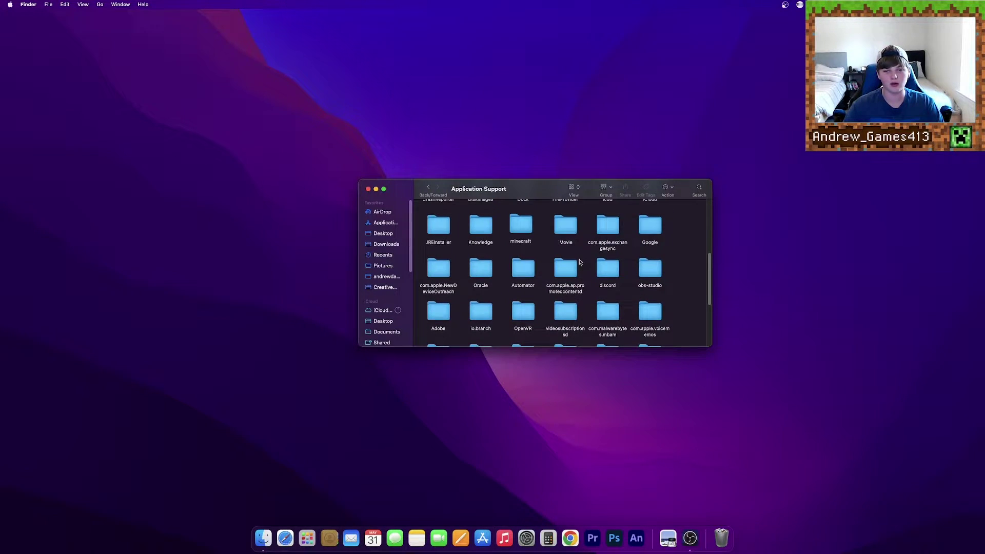
- Rename the minecraft folder in Application Support to minecraft12345
{"action": "left_click_drag", "start_coordinate": [541, 188], "coordinate": [424, 178]}
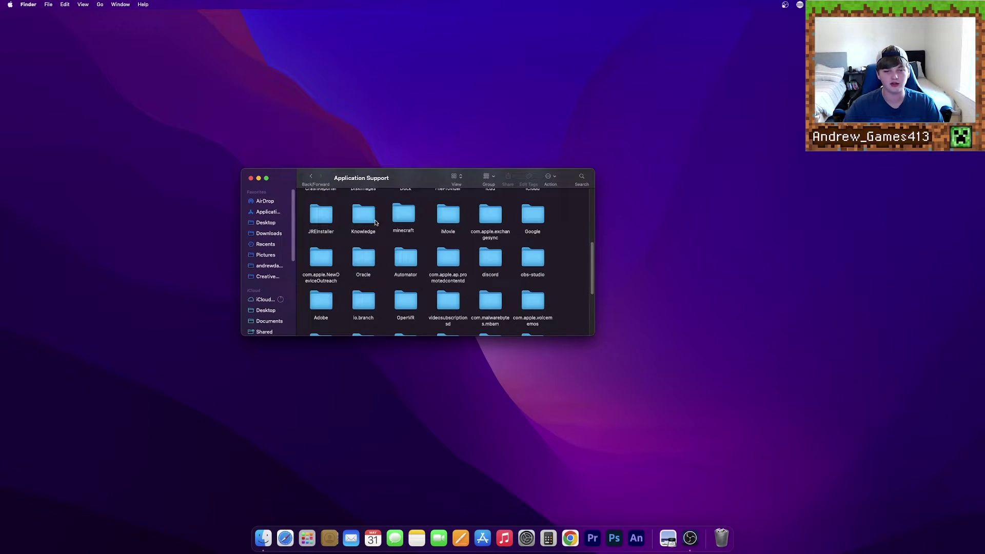
{"action": "left_click", "coordinate": [405, 222]}
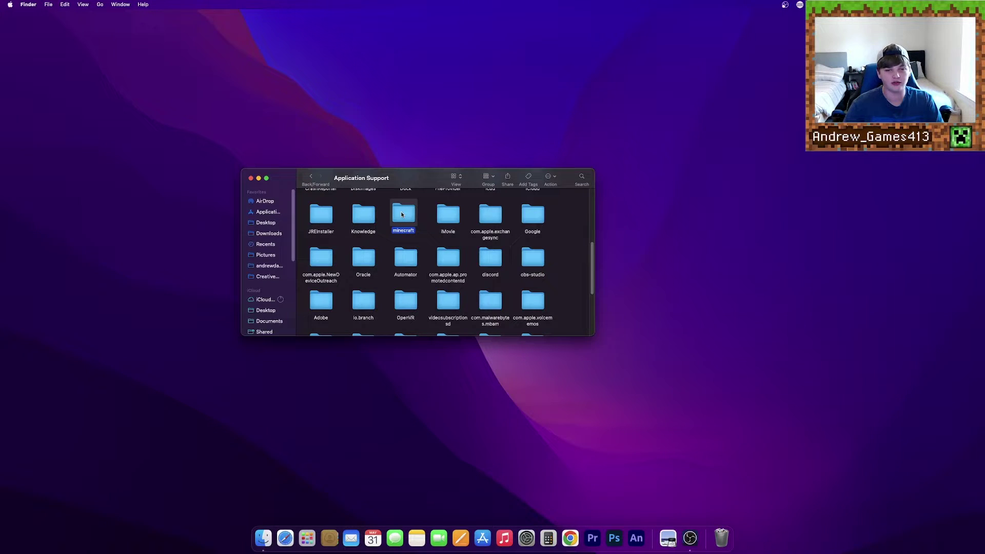
{"action": "right_click", "coordinate": [402, 212]}
{"action": "left_click", "coordinate": [424, 260]}
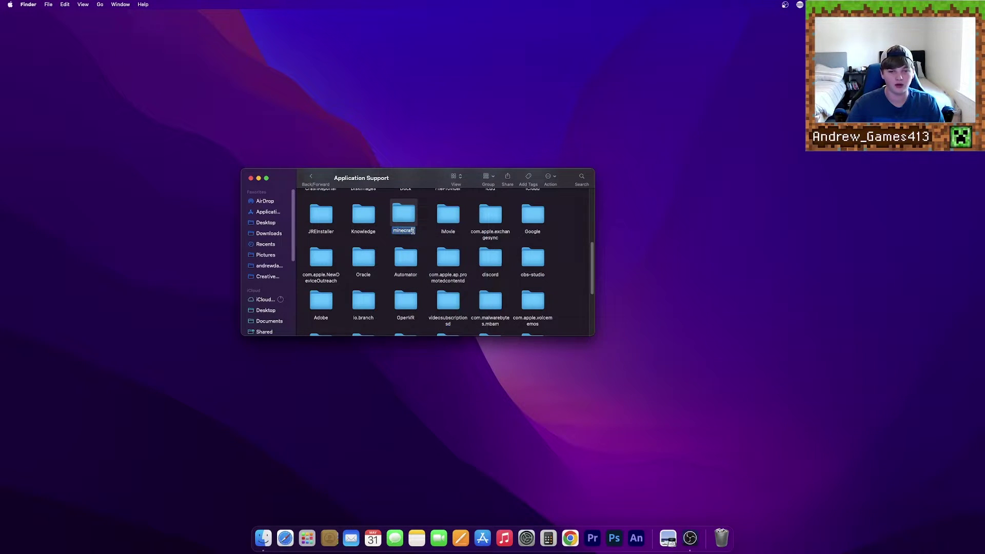
{"action": "left_click", "coordinate": [413, 231]}
{"action": "type", "text": "12"}
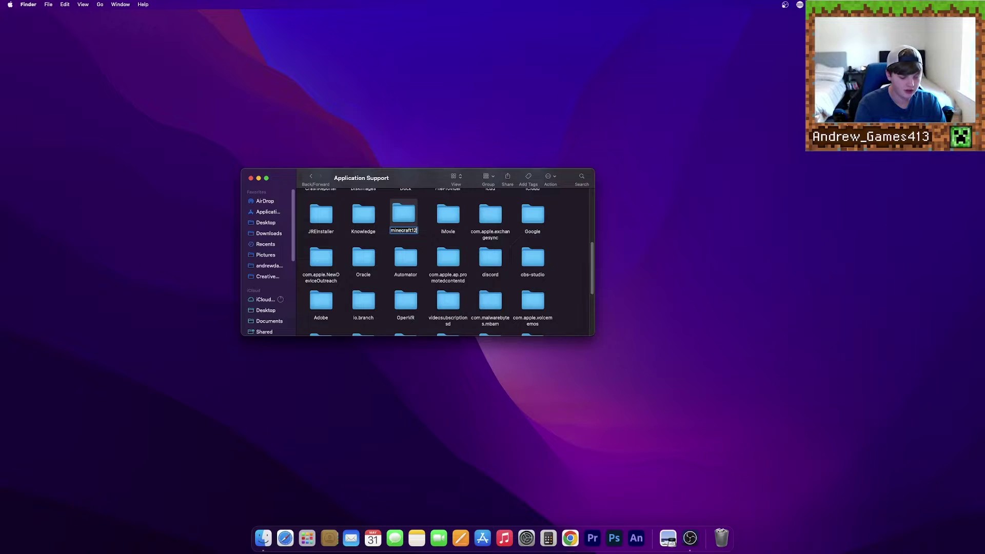
{"action": "type", "text": "345"}
{"action": "left_click", "coordinate": [427, 244]}
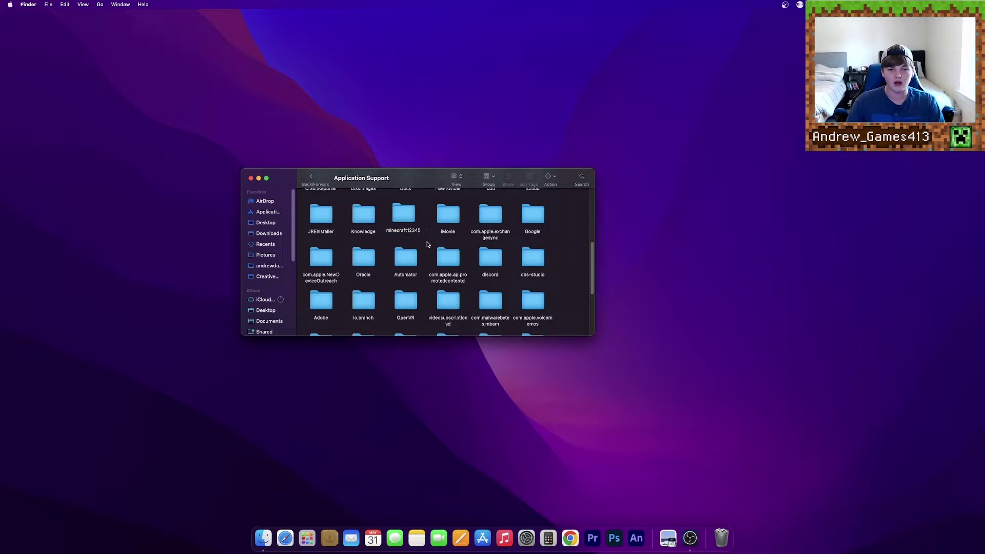
- Launch Minecraft from the Games folder on Launchpad's app grid
{"action": "left_click", "coordinate": [307, 538]}
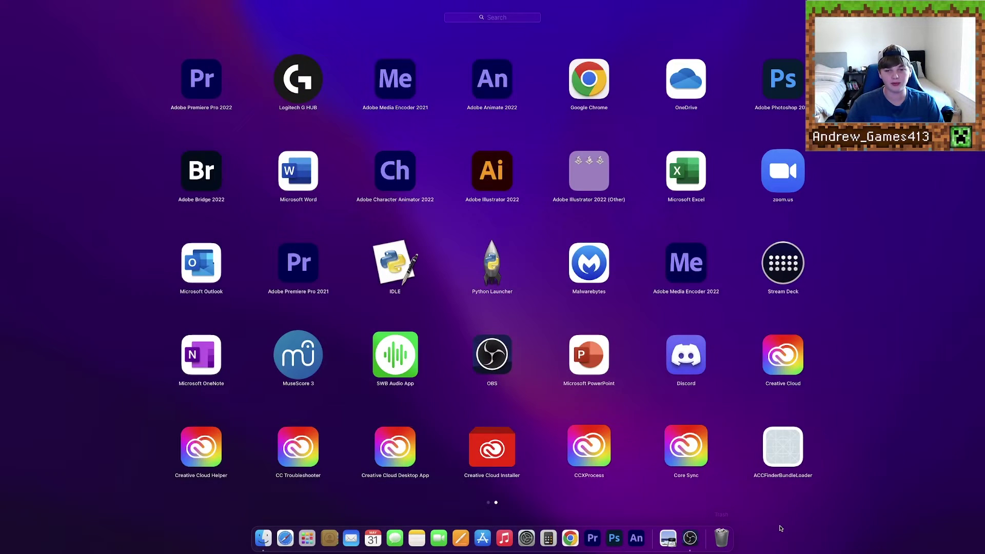
{"action": "scroll", "coordinate": [628, 429], "scroll_direction": "up", "scroll_amount": 2}
{"action": "left_click", "coordinate": [592, 445]}
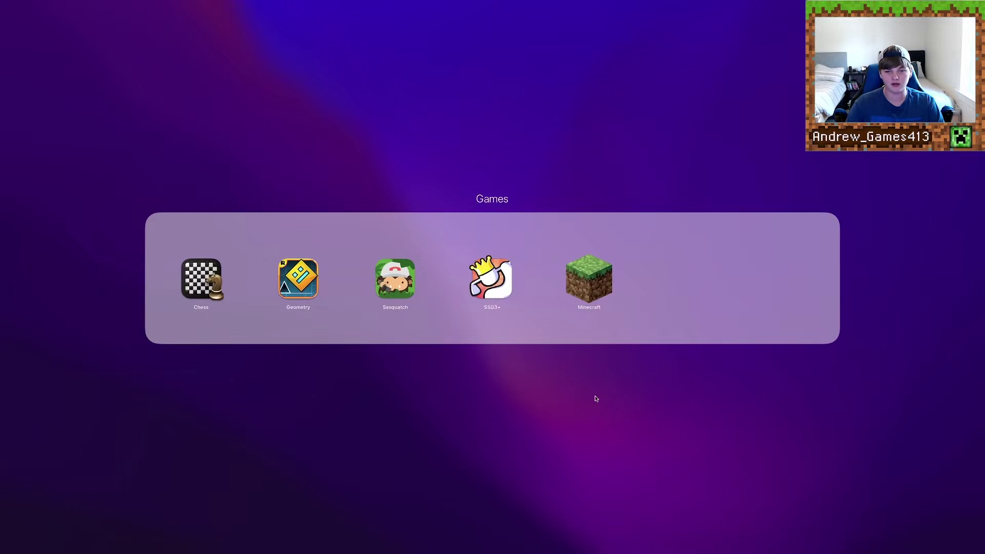
{"action": "left_click", "coordinate": [595, 299]}
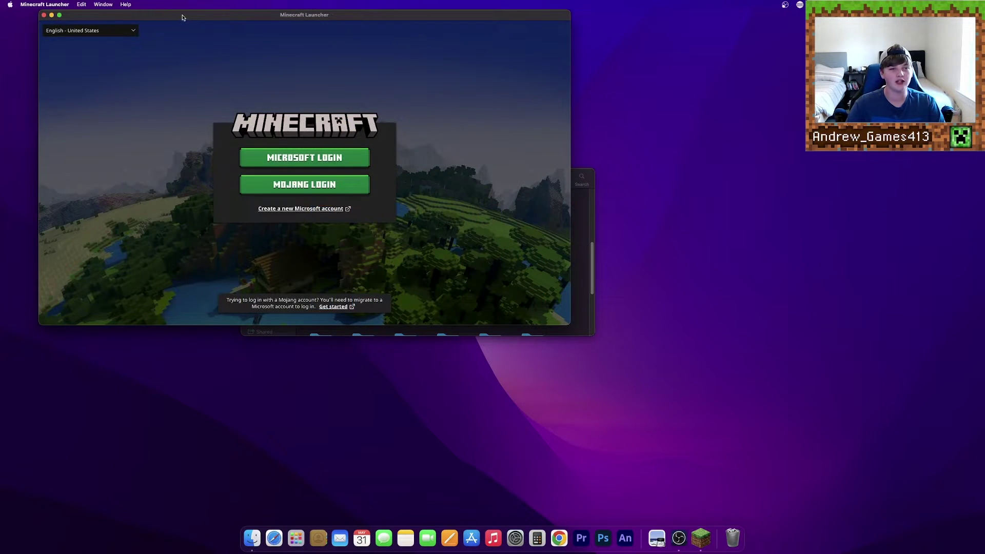
- Centre the launcher window and sign in with the Microsoft account
{"action": "left_click_drag", "start_coordinate": [183, 17], "coordinate": [334, 95]}
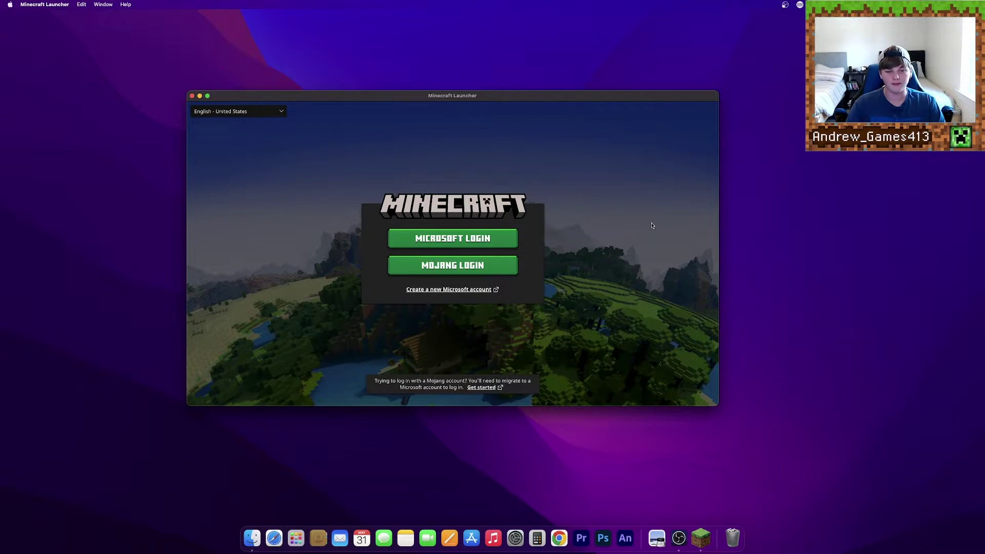
{"action": "left_click", "coordinate": [453, 239]}
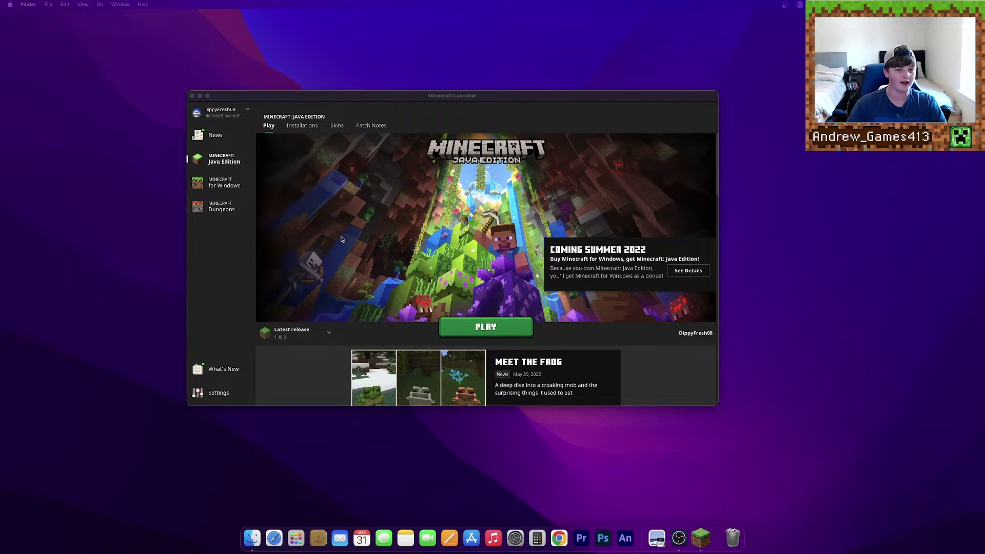
- Check Installations, then play the Latest snapshot 1.19-pre4 version from the Play page
{"action": "left_click", "coordinate": [307, 127]}
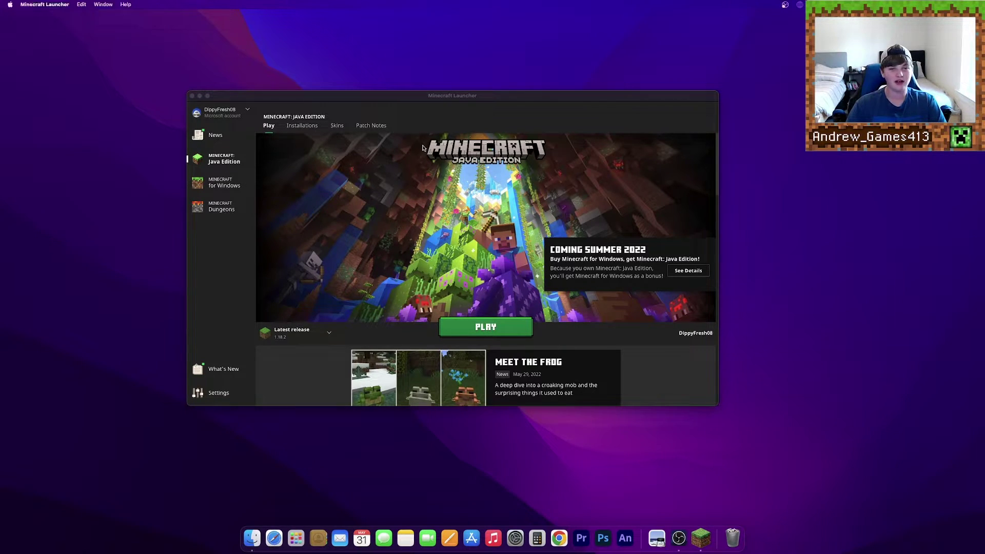
{"action": "left_click", "coordinate": [306, 126]}
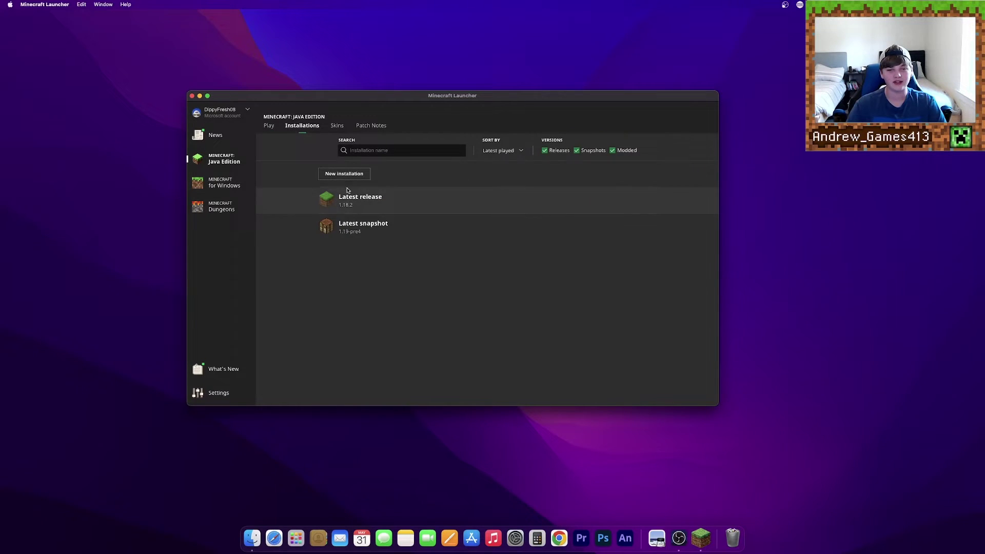
{"action": "left_click", "coordinate": [269, 126]}
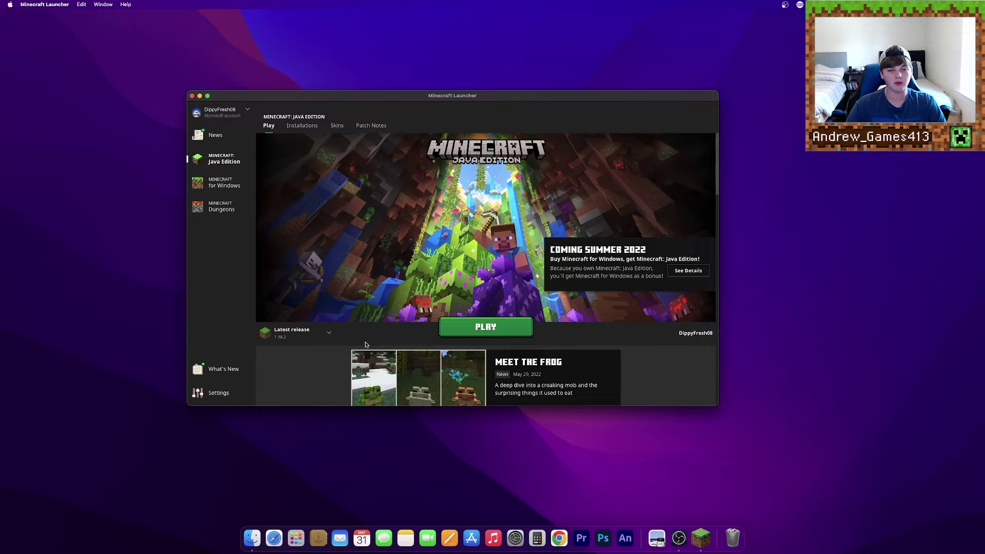
{"action": "left_click", "coordinate": [311, 338]}
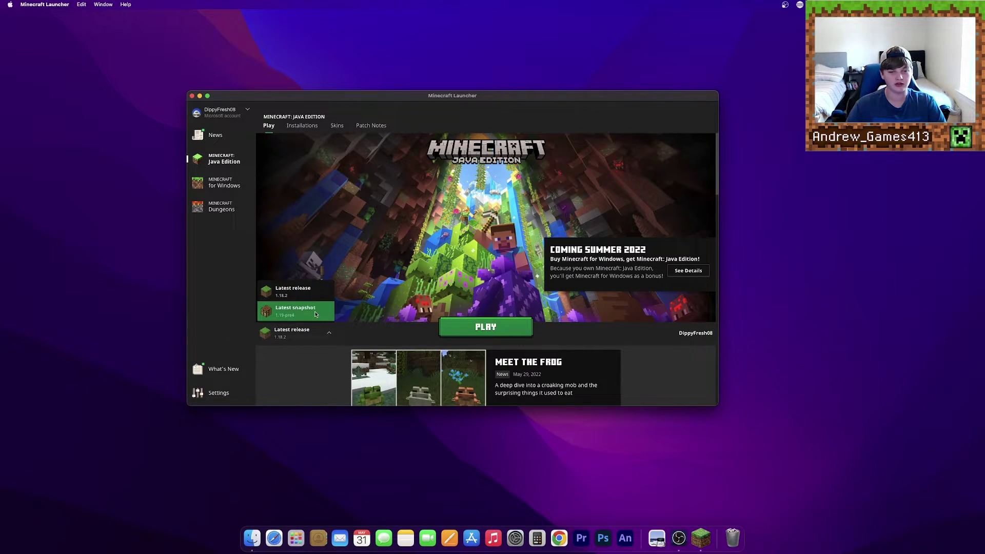
{"action": "left_click", "coordinate": [314, 311]}
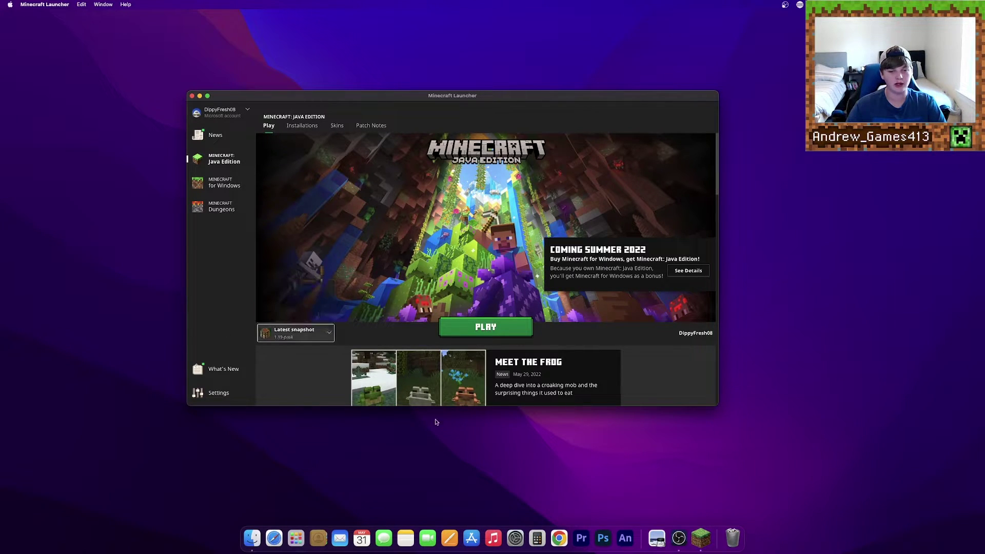
{"action": "left_click", "coordinate": [509, 329]}
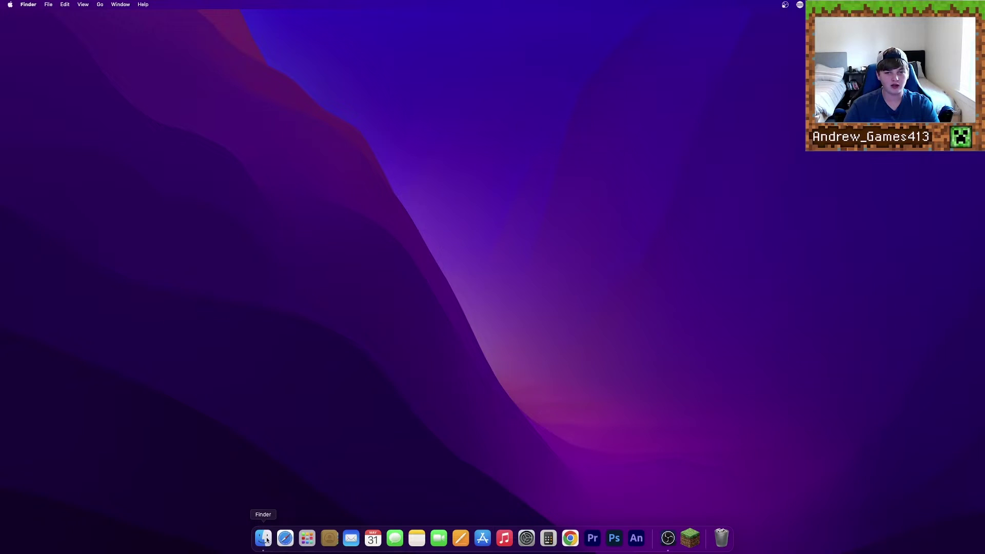
- Return through the Library to Application Support and enter the newly recreated minecraft folder
{"action": "left_click", "coordinate": [262, 538]}
{"action": "left_click", "coordinate": [99, 4]}
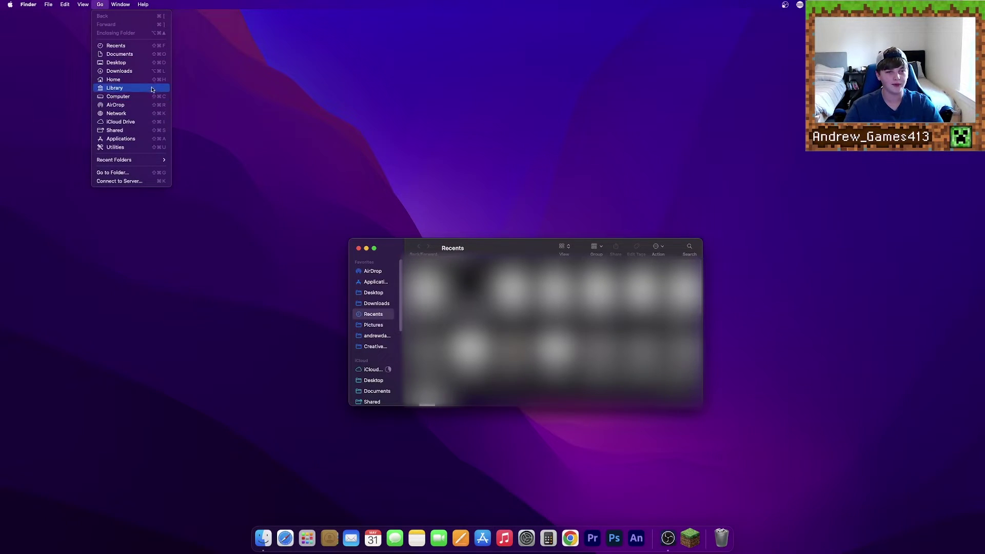
{"action": "left_click", "coordinate": [115, 88], "text": "alt"}
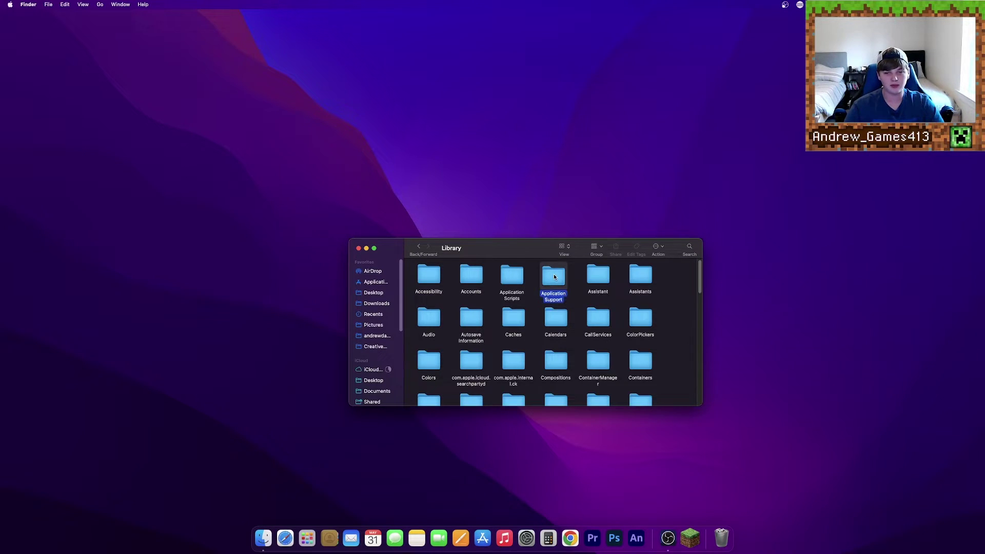
{"action": "double_click", "coordinate": [555, 277]}
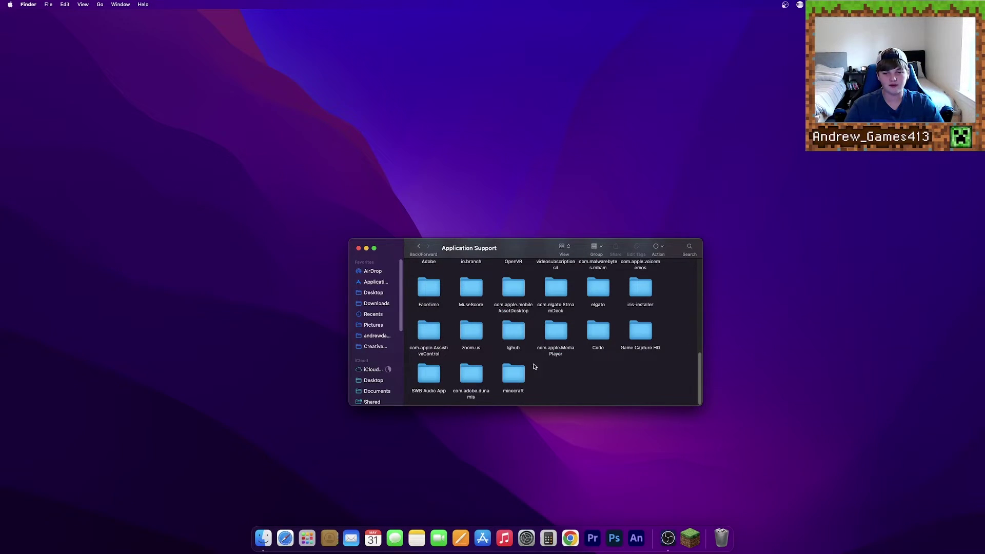
{"action": "double_click", "coordinate": [514, 374]}
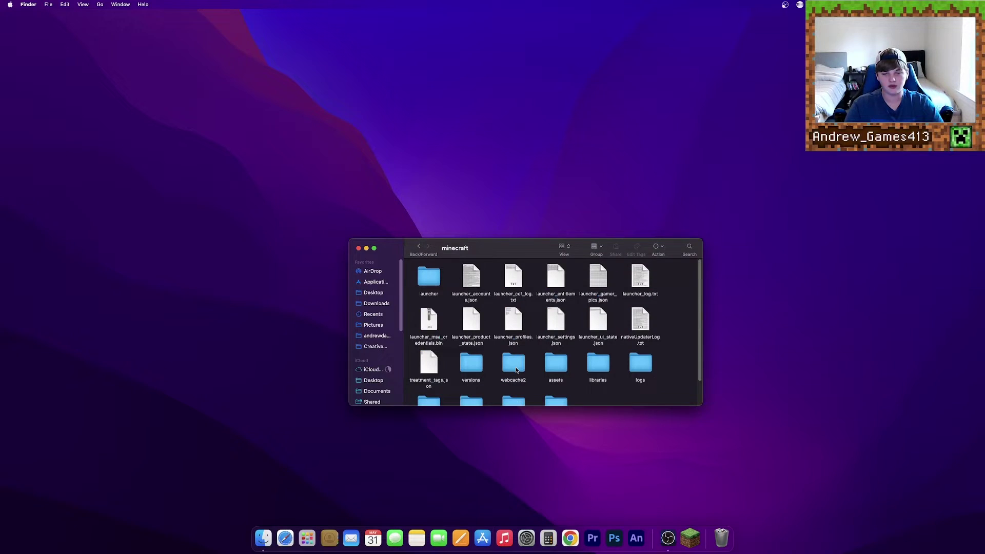
{"action": "left_click", "coordinate": [418, 246]}
{"action": "scroll", "coordinate": [557, 375], "scroll_direction": "down", "scroll_amount": 3}
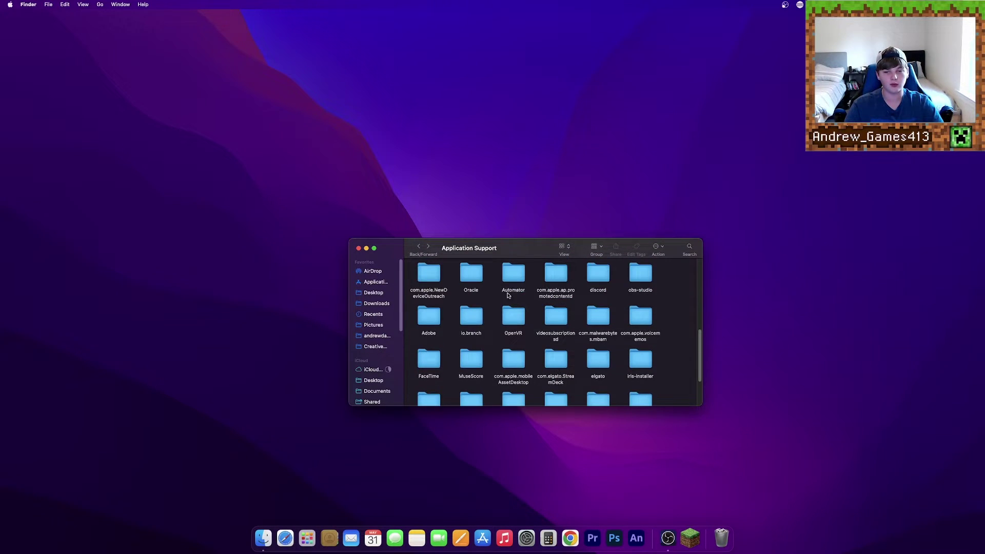
{"action": "scroll", "coordinate": [521, 303], "scroll_direction": "down", "scroll_amount": 3}
{"action": "left_click", "coordinate": [514, 376]}
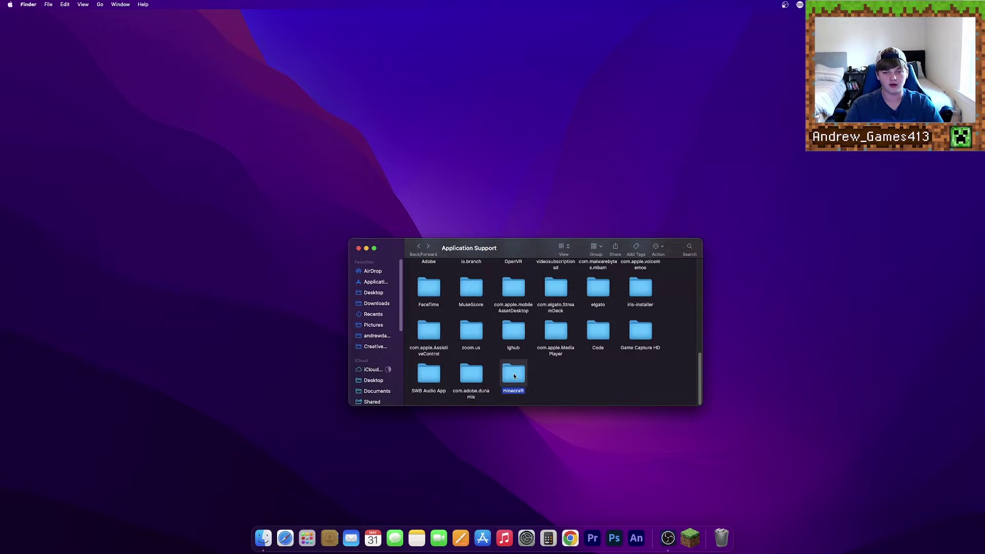
{"action": "double_click", "coordinate": [515, 375]}
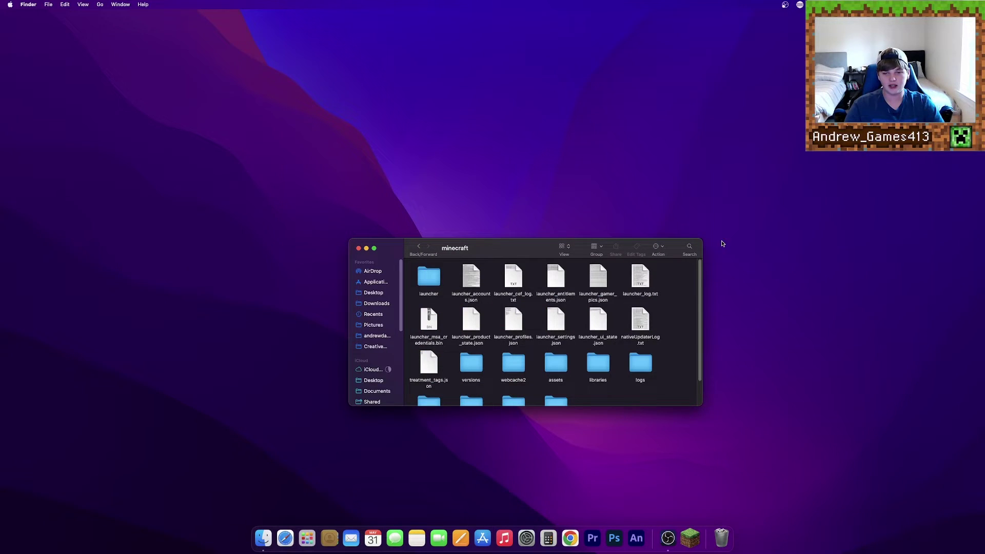
- Search the minecraft folder for 'gamma' and look inside both java-runtime-gamma results
{"action": "left_click", "coordinate": [692, 248]}
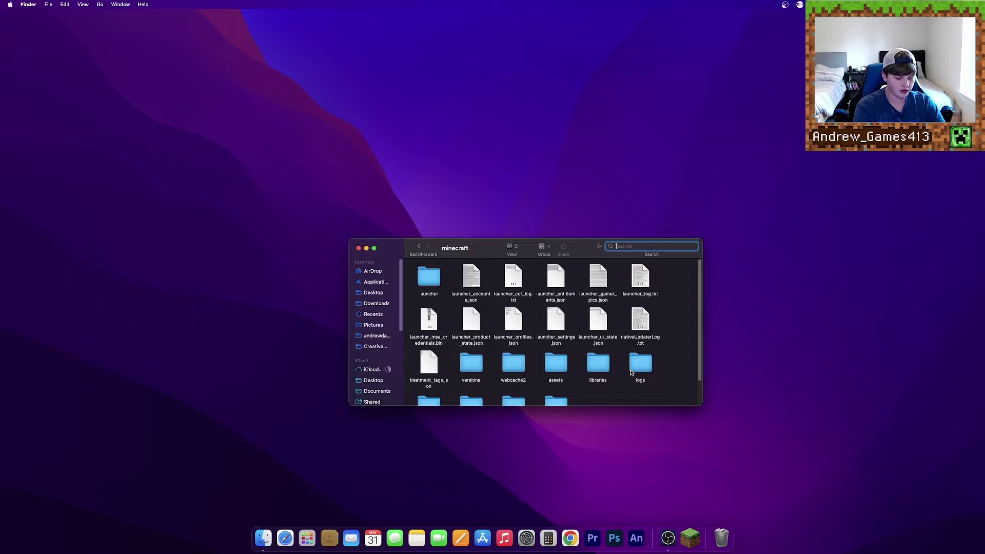
{"action": "type", "text": "gamma"}
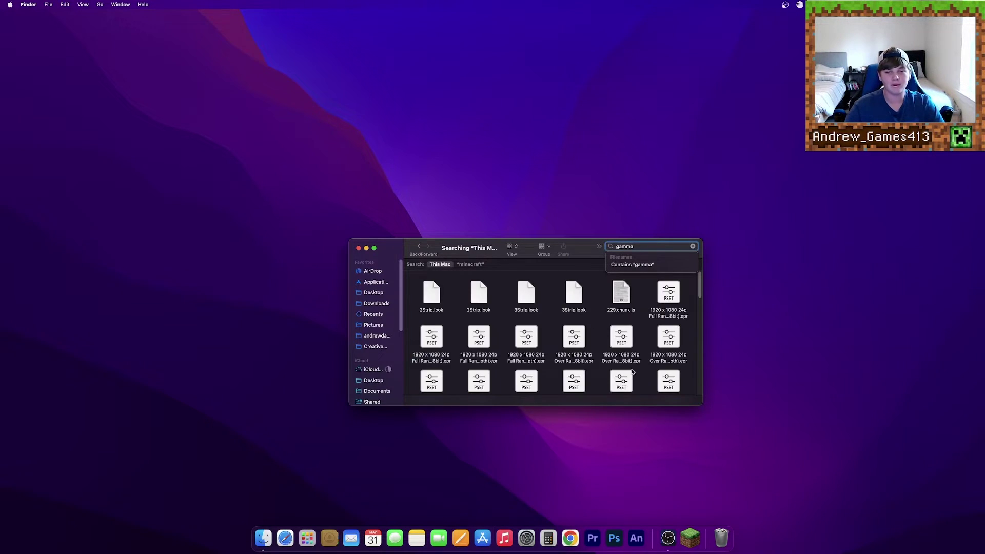
{"action": "left_click", "coordinate": [471, 264]}
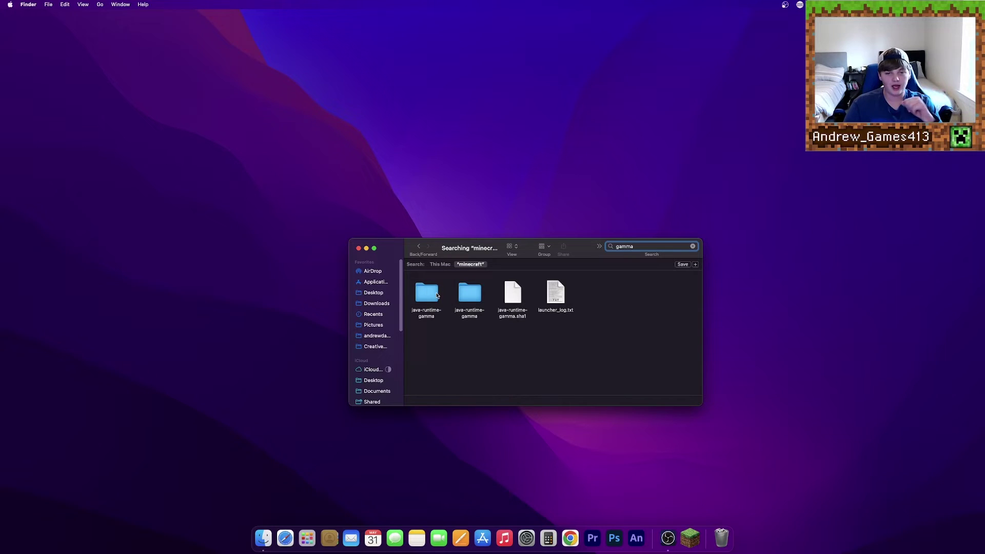
{"action": "double_click", "coordinate": [428, 294]}
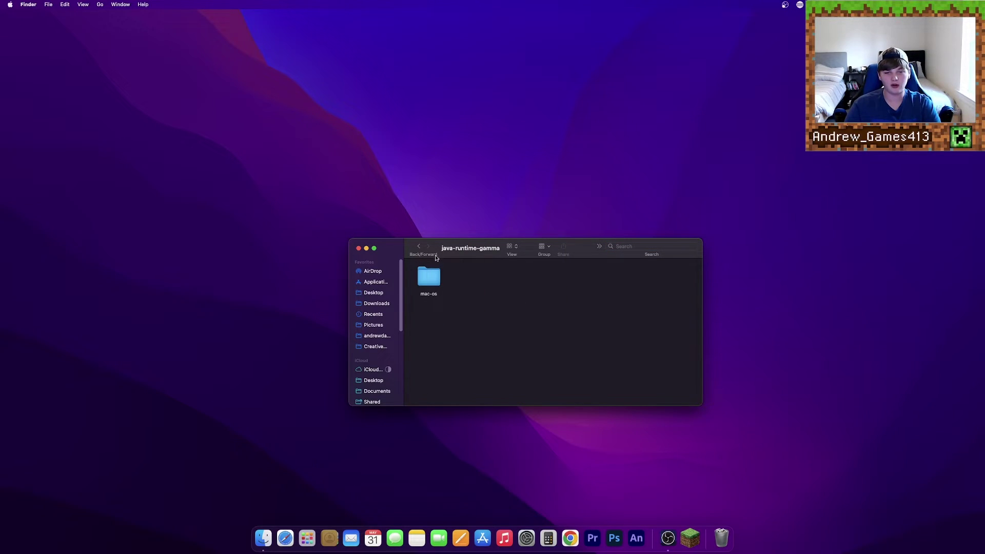
{"action": "left_click", "coordinate": [419, 246]}
{"action": "double_click", "coordinate": [469, 290]}
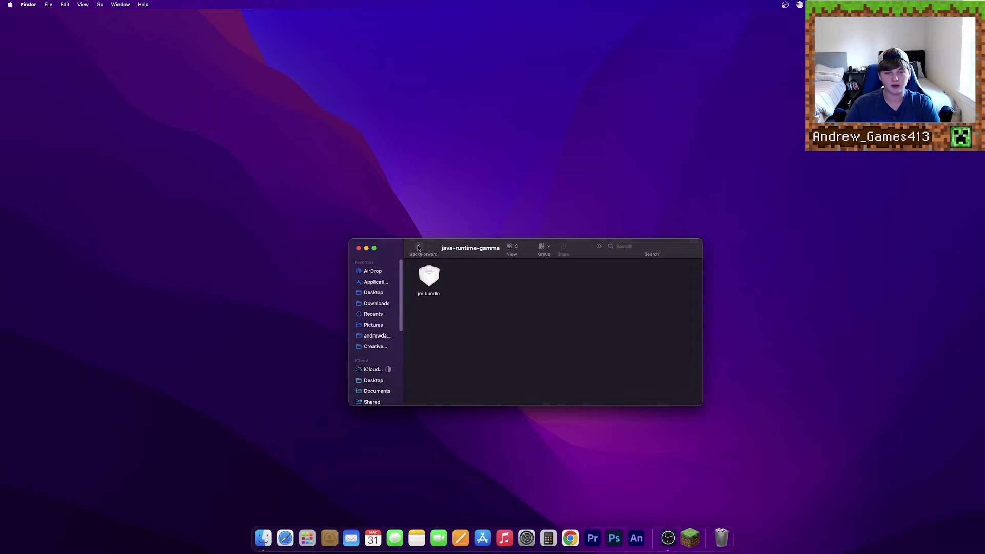
{"action": "left_click", "coordinate": [419, 247]}
- Recheck the two java-runtime-gamma folders to identify which one holds mac-os
{"action": "double_click", "coordinate": [429, 284]}
{"action": "left_click", "coordinate": [419, 247]}
{"action": "double_click", "coordinate": [469, 285]}
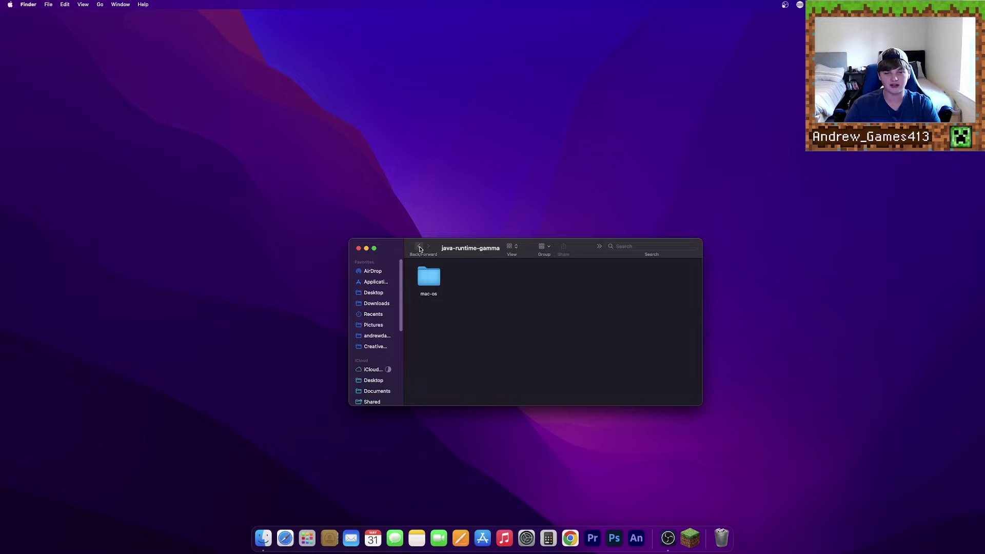
{"action": "left_click", "coordinate": [420, 248]}
- Move the mac-os java-runtime-gamma folder via the desktop into minecraft12345, confirming the iCloud prompt
{"action": "left_click_drag", "start_coordinate": [472, 292], "coordinate": [289, 225]}
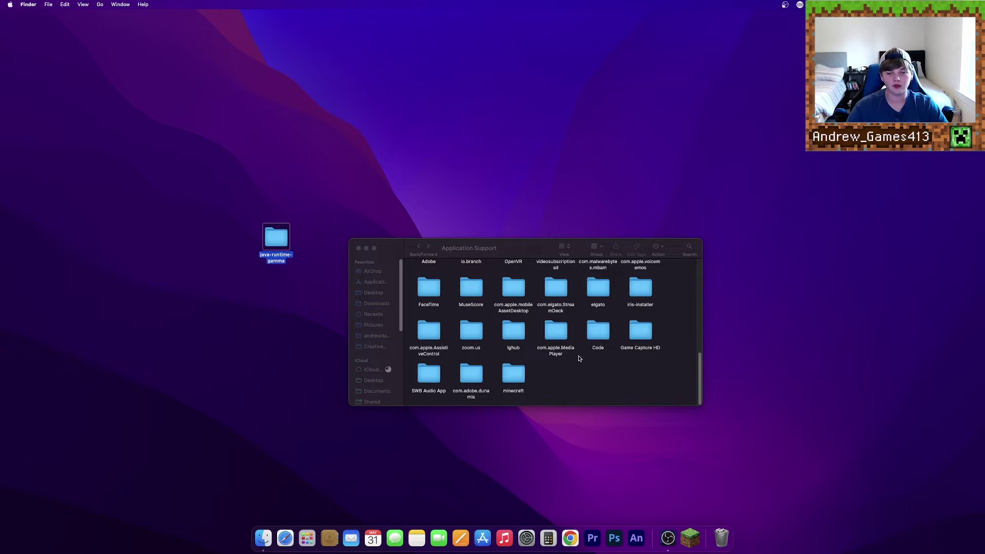
{"action": "left_click", "coordinate": [579, 381]}
{"action": "scroll", "coordinate": [570, 362], "scroll_direction": "up", "scroll_amount": 3}
{"action": "scroll", "coordinate": [601, 316], "scroll_direction": "up", "scroll_amount": 2}
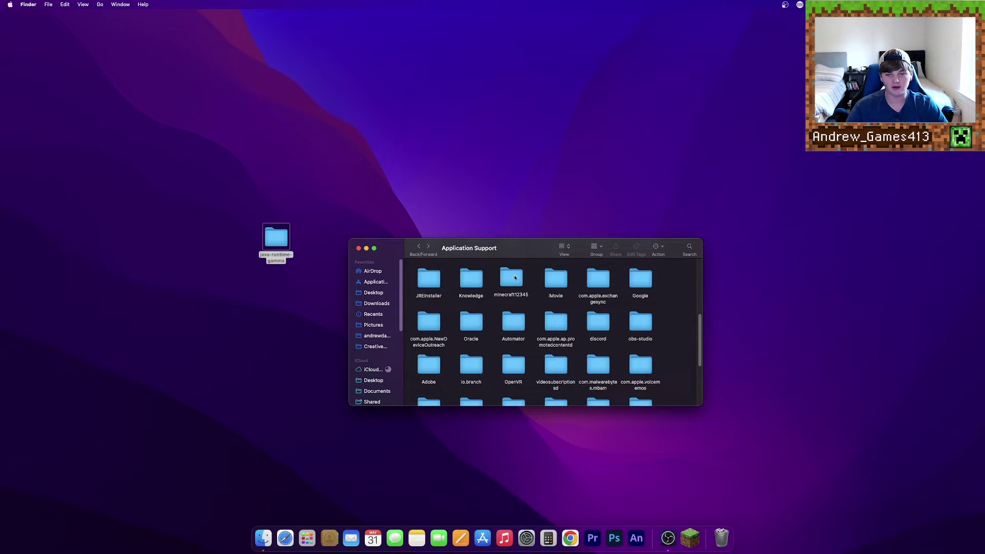
{"action": "double_click", "coordinate": [512, 277]}
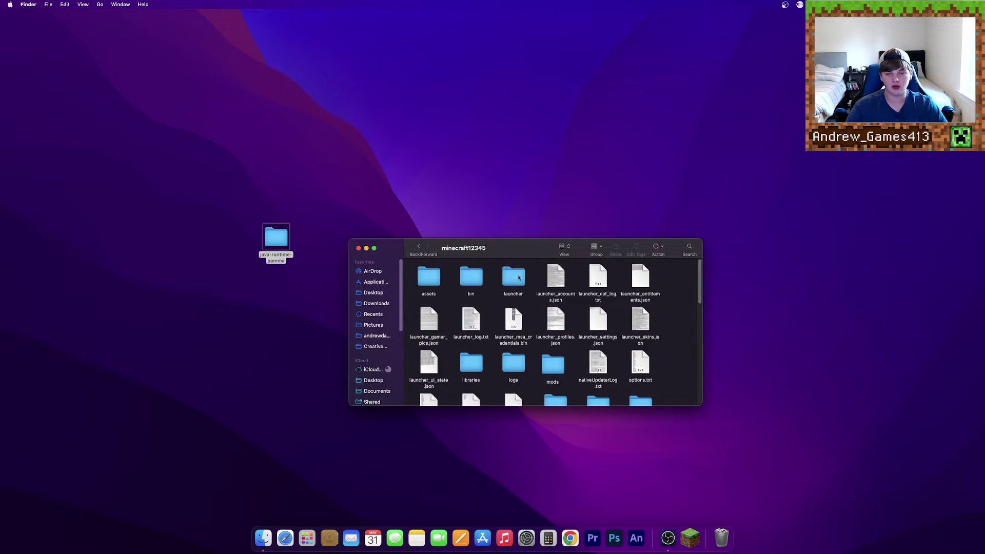
{"action": "scroll", "coordinate": [531, 323], "scroll_direction": "down", "scroll_amount": 3}
{"action": "scroll", "coordinate": [537, 334], "scroll_direction": "down", "scroll_amount": 3}
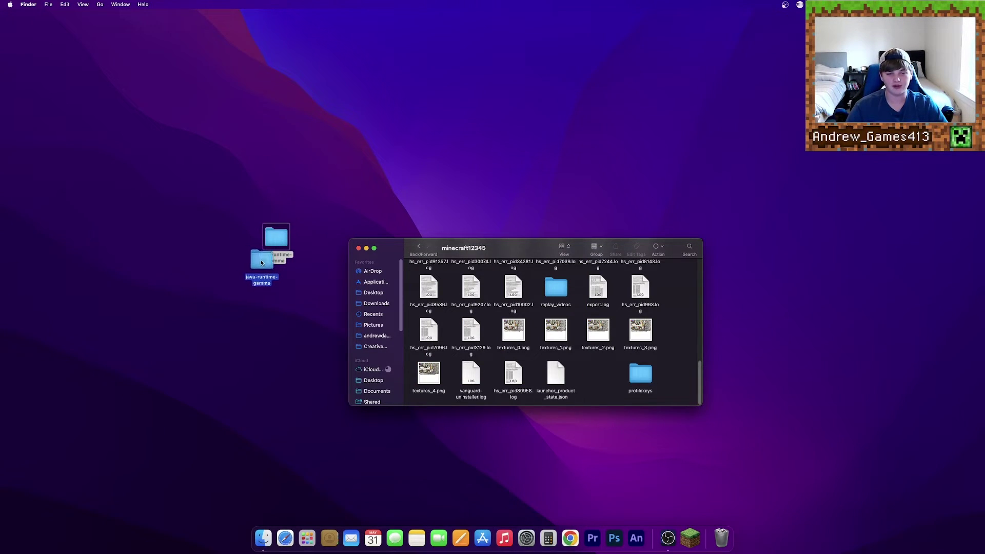
{"action": "left_click_drag", "start_coordinate": [287, 233], "coordinate": [641, 385]}
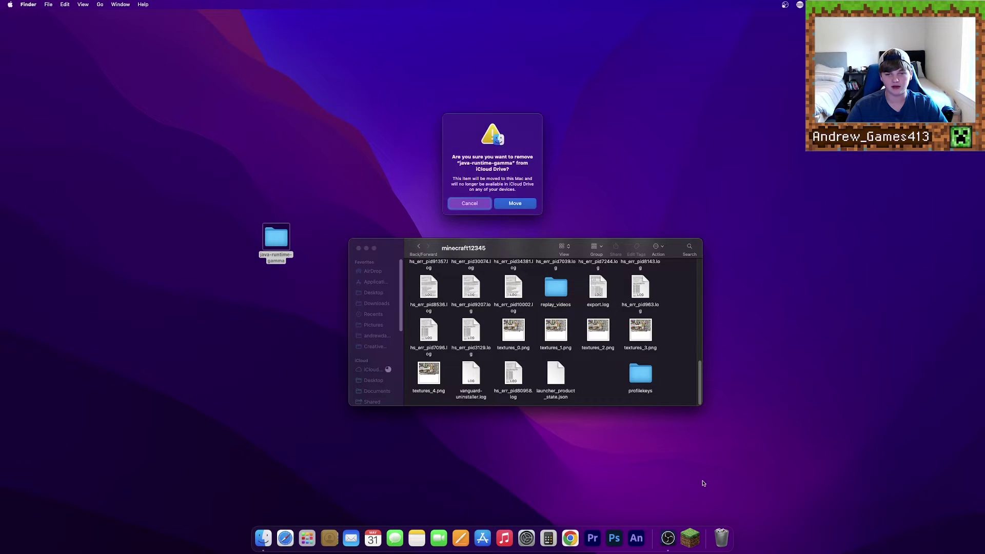
{"action": "left_click", "coordinate": [518, 210]}
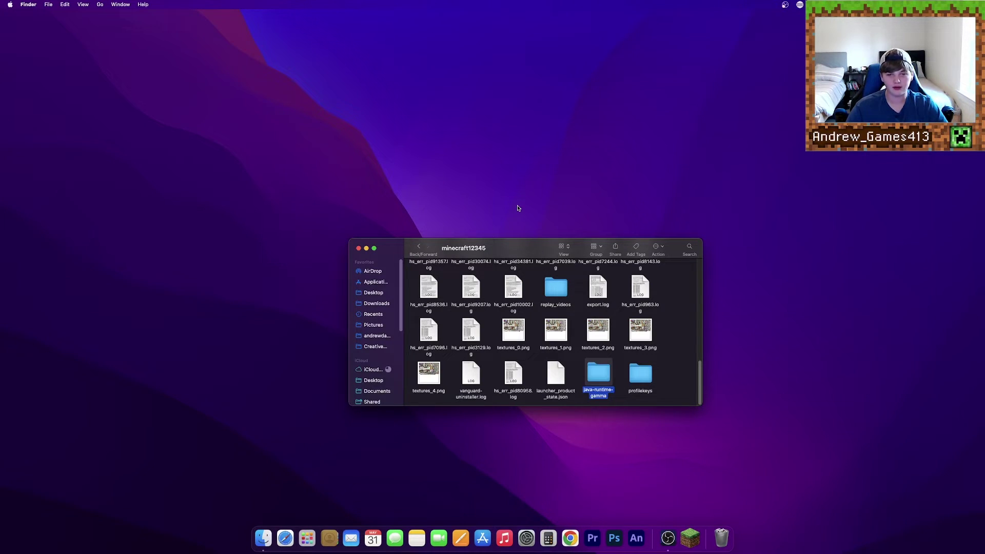
- Trash the new minecraft folder and rename minecraft12345 back to minecraft
{"action": "left_click", "coordinate": [423, 247]}
{"action": "scroll", "coordinate": [607, 370], "scroll_direction": "down", "scroll_amount": 1}
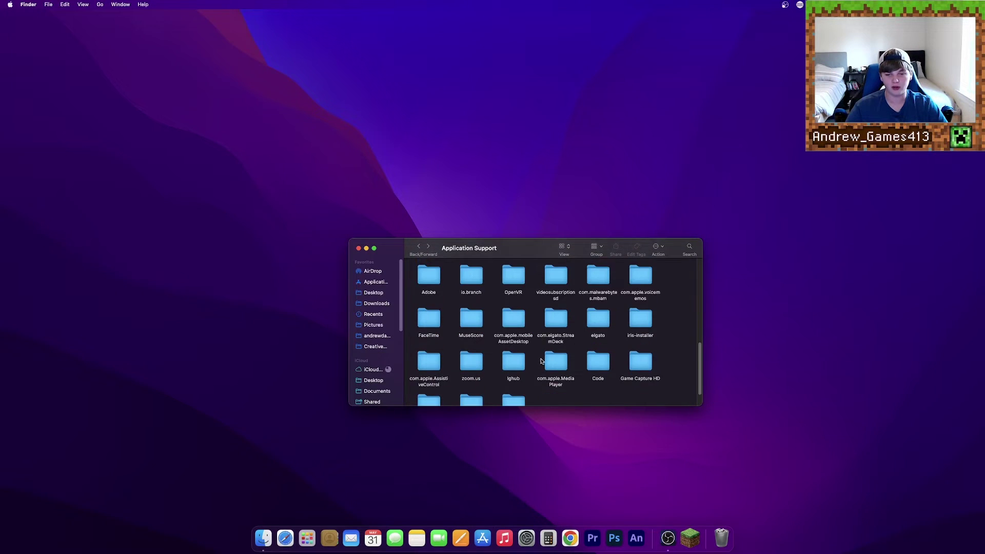
{"action": "scroll", "coordinate": [541, 360], "scroll_direction": "down", "scroll_amount": 1}
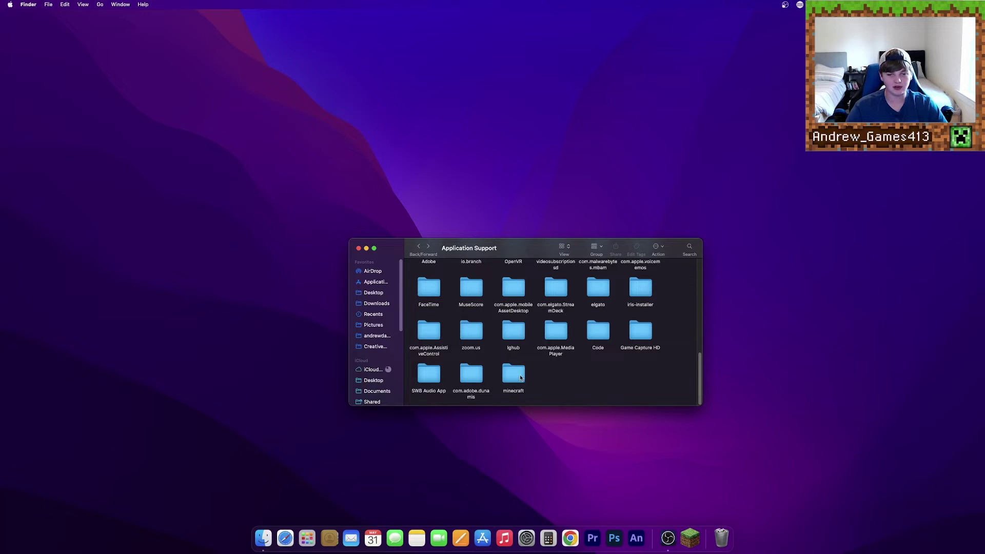
{"action": "left_click_drag", "start_coordinate": [519, 377], "coordinate": [722, 539]}
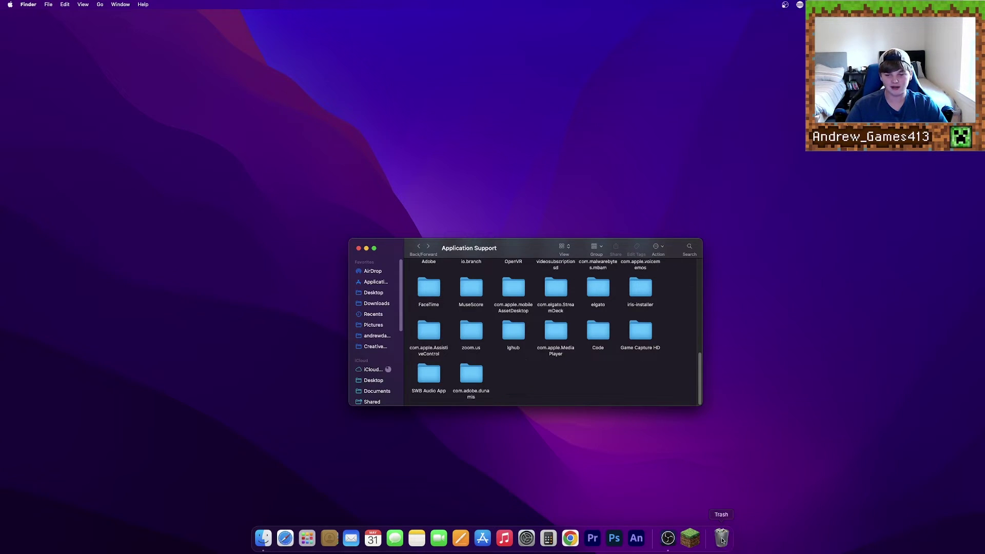
{"action": "scroll", "coordinate": [499, 290], "scroll_direction": "up", "scroll_amount": 2}
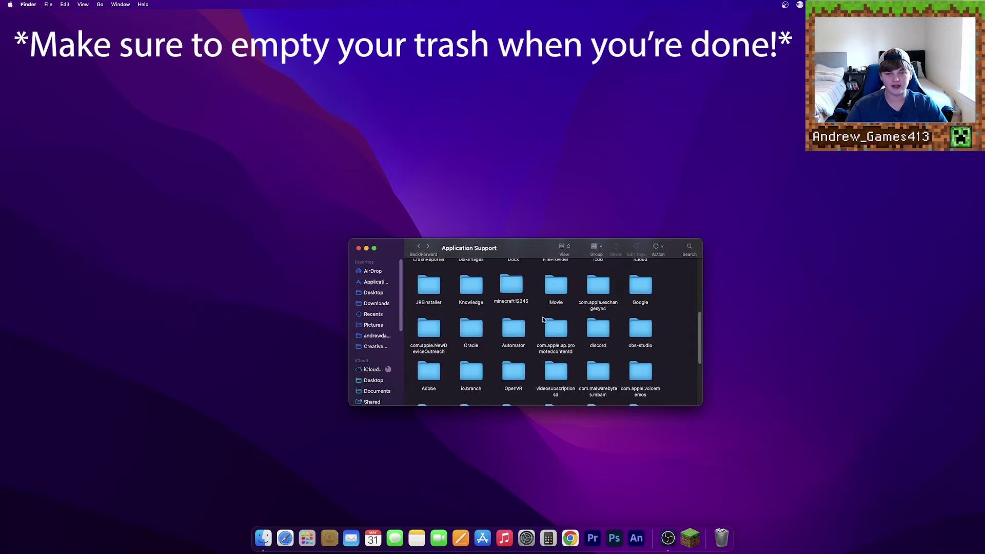
{"action": "right_click", "coordinate": [519, 299]}
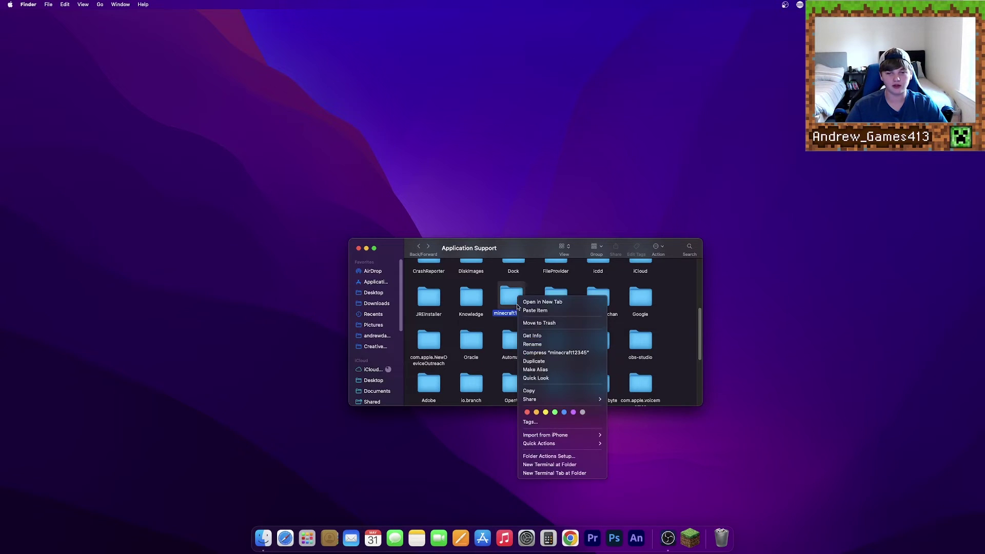
{"action": "left_click", "coordinate": [557, 348]}
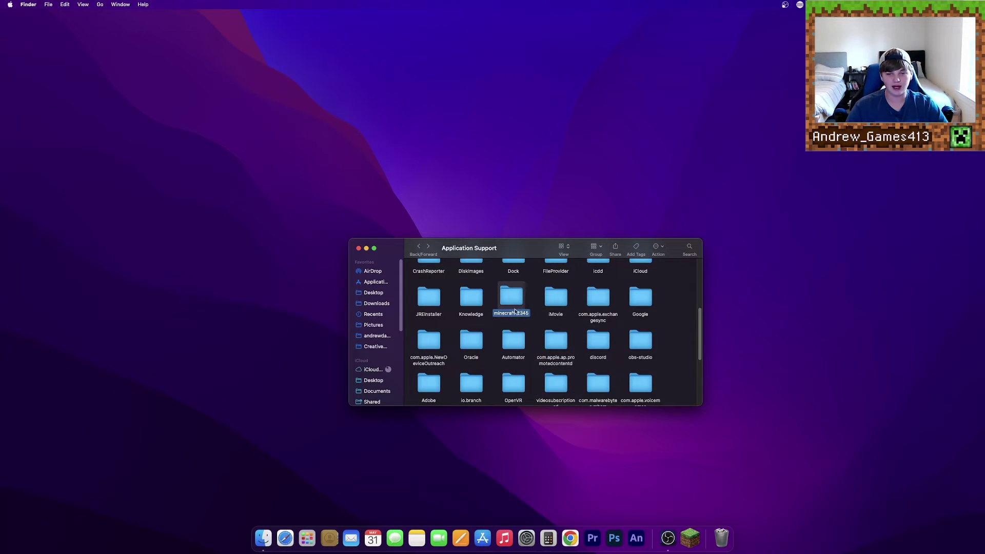
{"action": "left_click", "coordinate": [514, 312]}
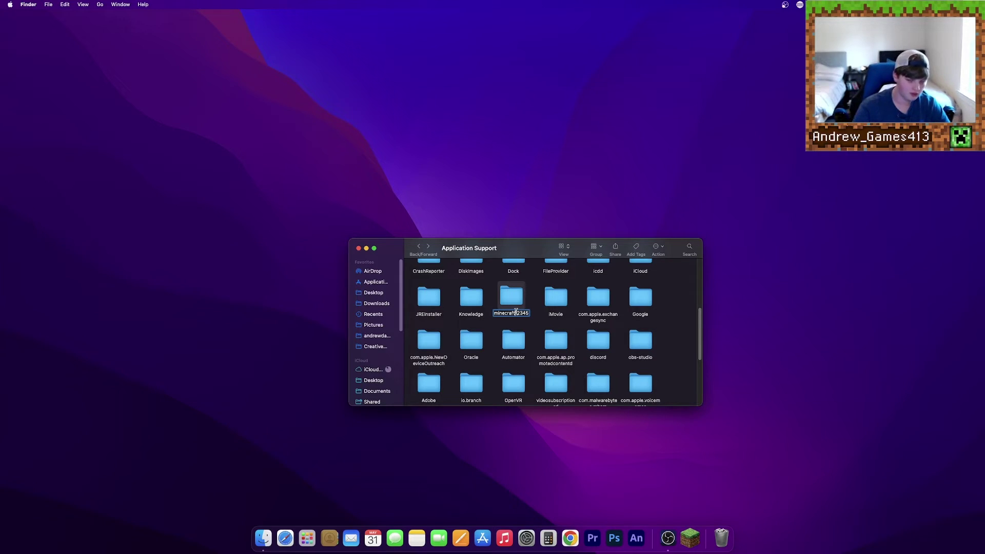
{"action": "key", "text": "Delete"}
{"action": "key", "text": "Delete"}
{"action": "key", "text": "Delete"}
{"action": "key", "text": "Delete"}
{"action": "key", "text": "Delete"}
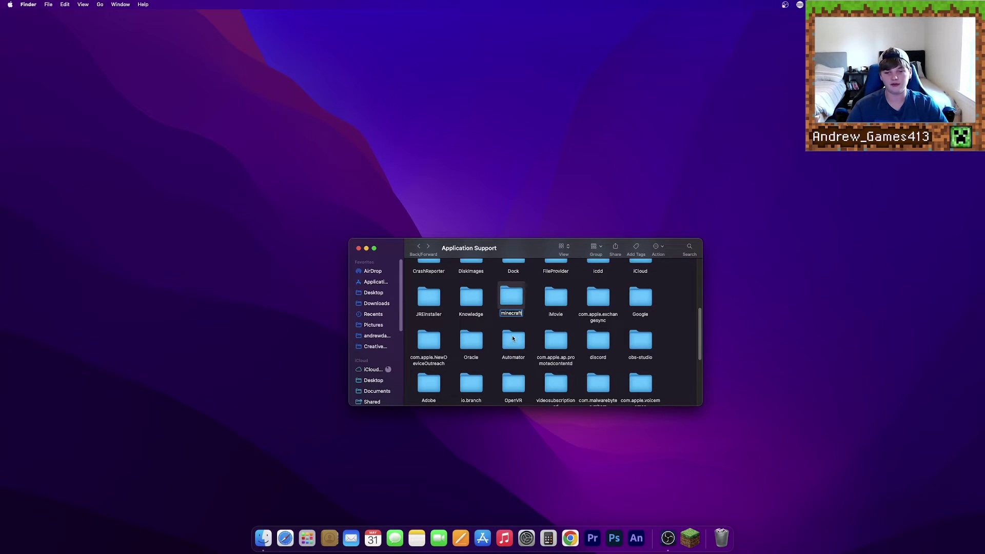
{"action": "left_click", "coordinate": [531, 319]}
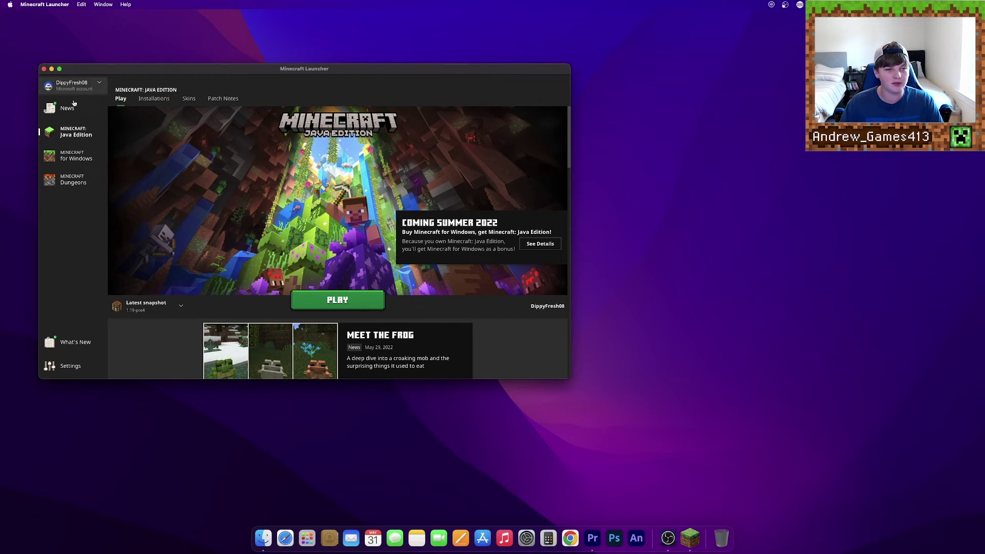
- View the Java Edition installations list in the Minecraft Launcher
{"action": "left_click", "coordinate": [148, 101]}
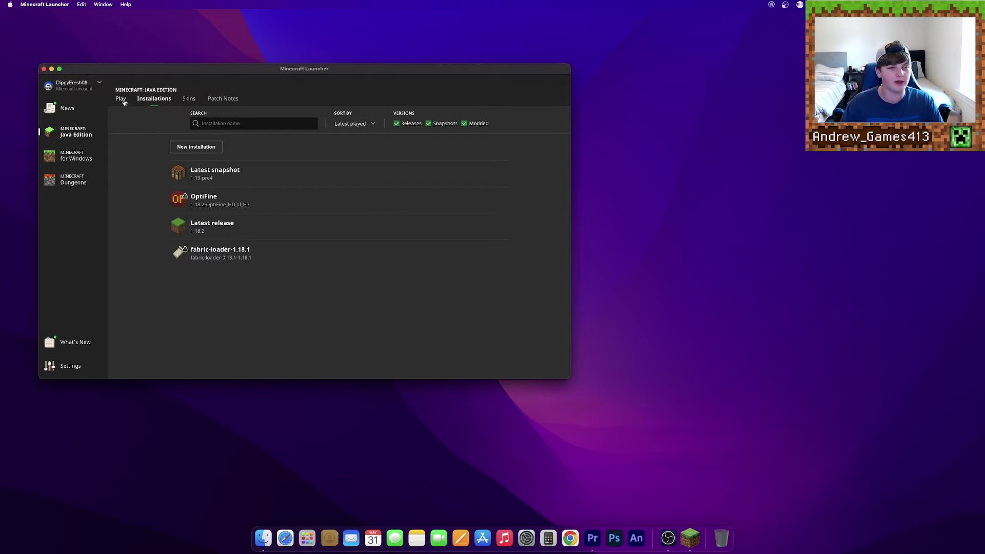